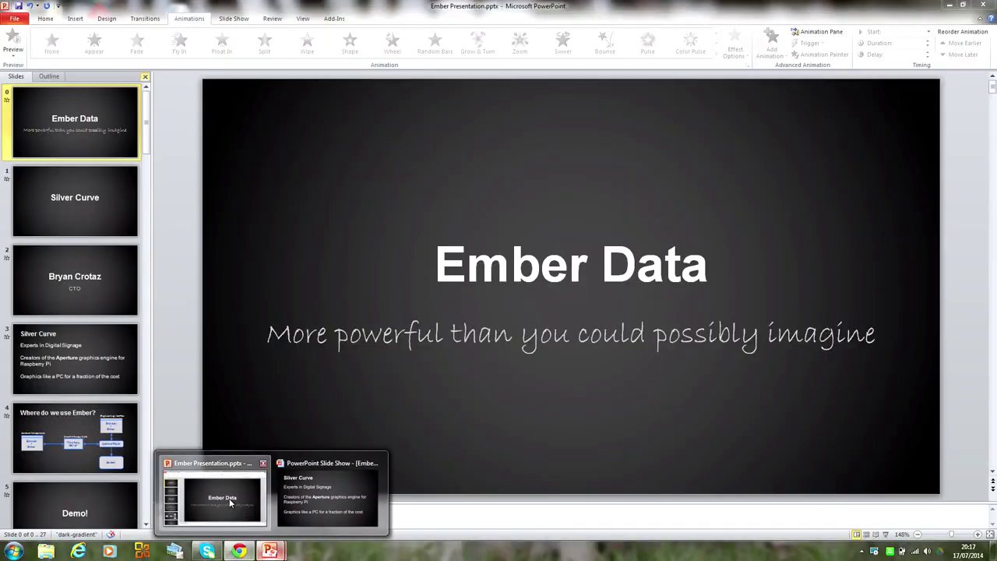
Step: Show the Ember presentation slideshow, then return to the INSM Cloud content page
{"action": "left_click", "coordinate": [226, 500]}
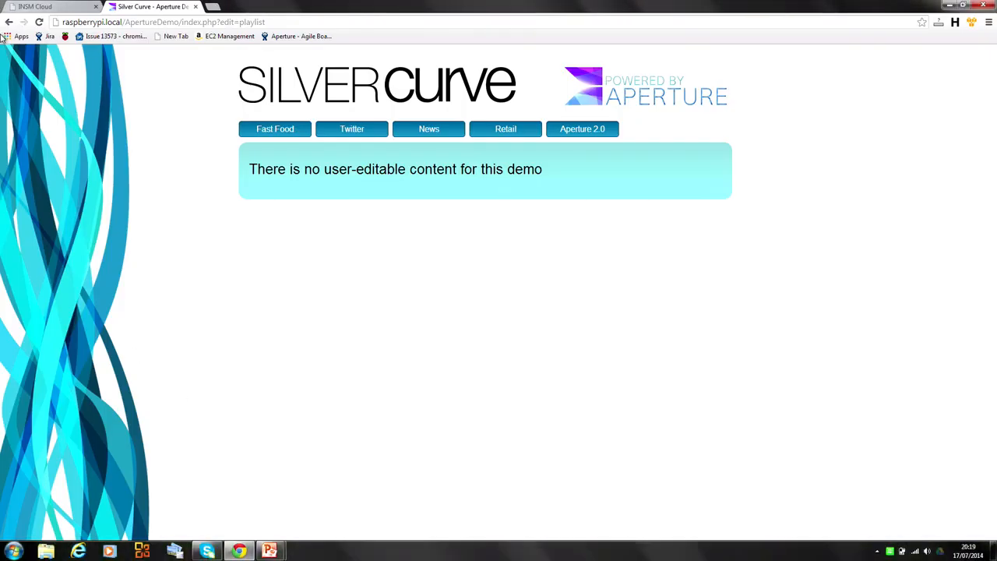
{"action": "left_click", "coordinate": [53, 7]}
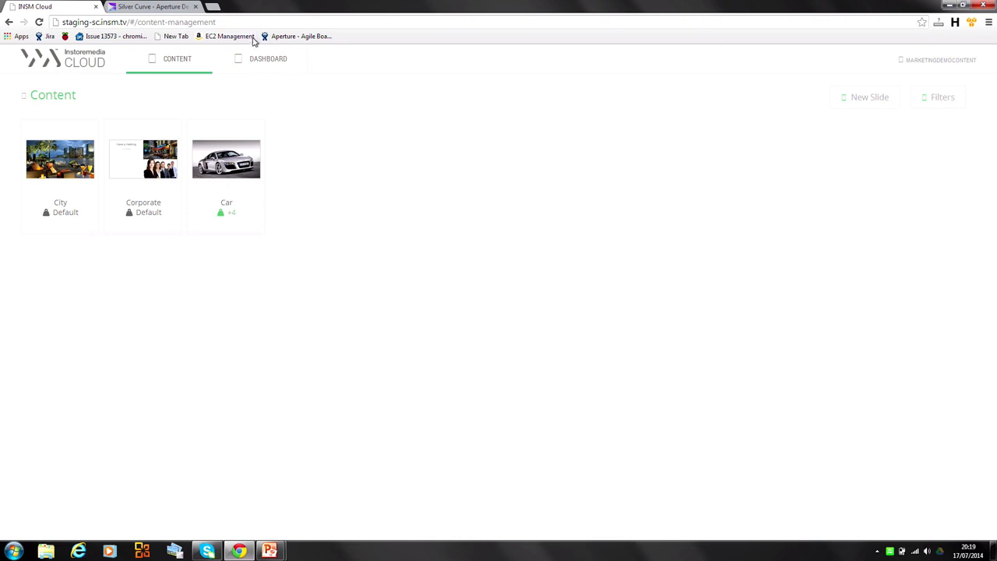
Step: View the Dashboard of demo players, then go back to the Content slide list
{"action": "left_click", "coordinate": [253, 60]}
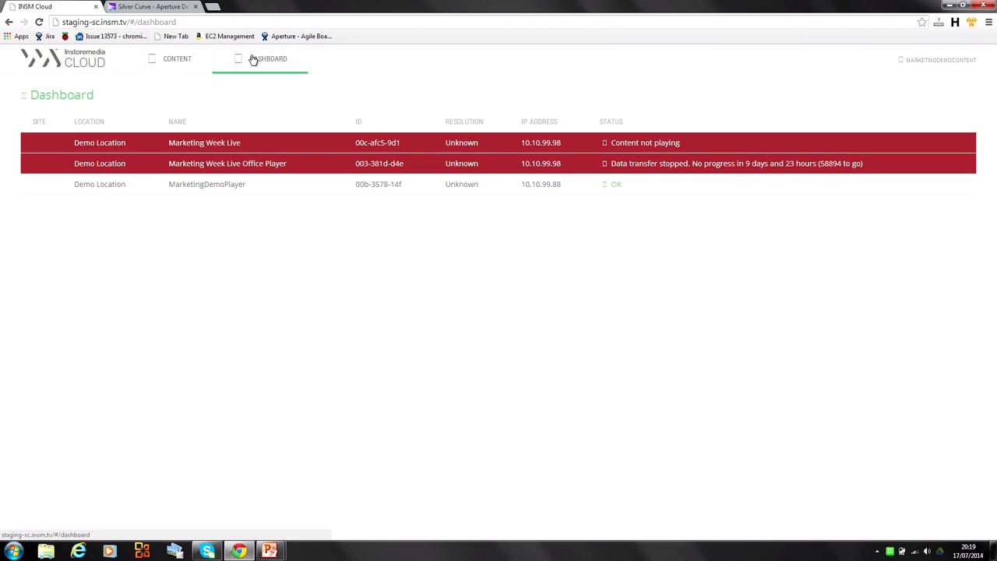
{"action": "left_click", "coordinate": [179, 65]}
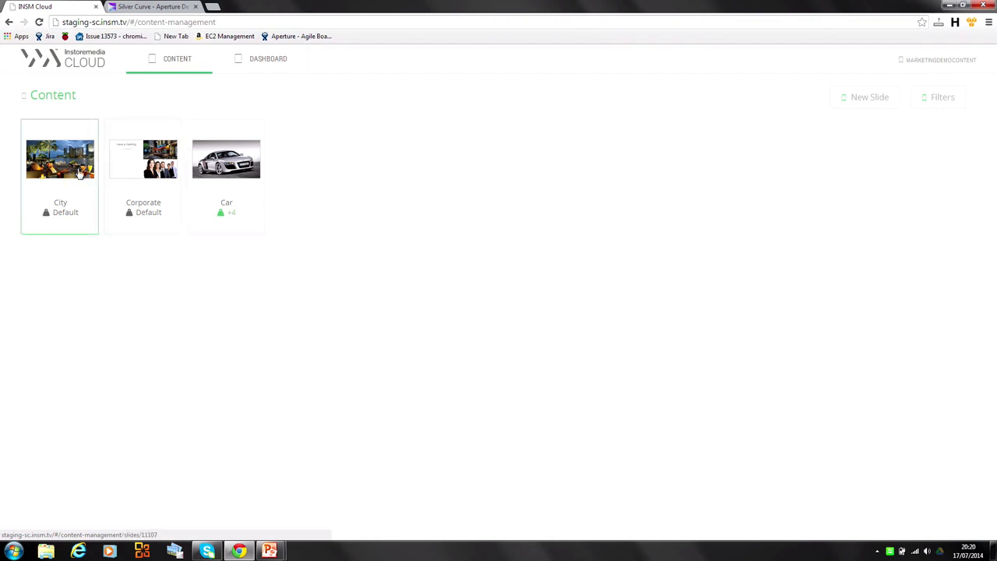
Step: Open the Corporate slide for editing and preview 'Have a meeting in a brasserie' full size
{"action": "left_click", "coordinate": [141, 168]}
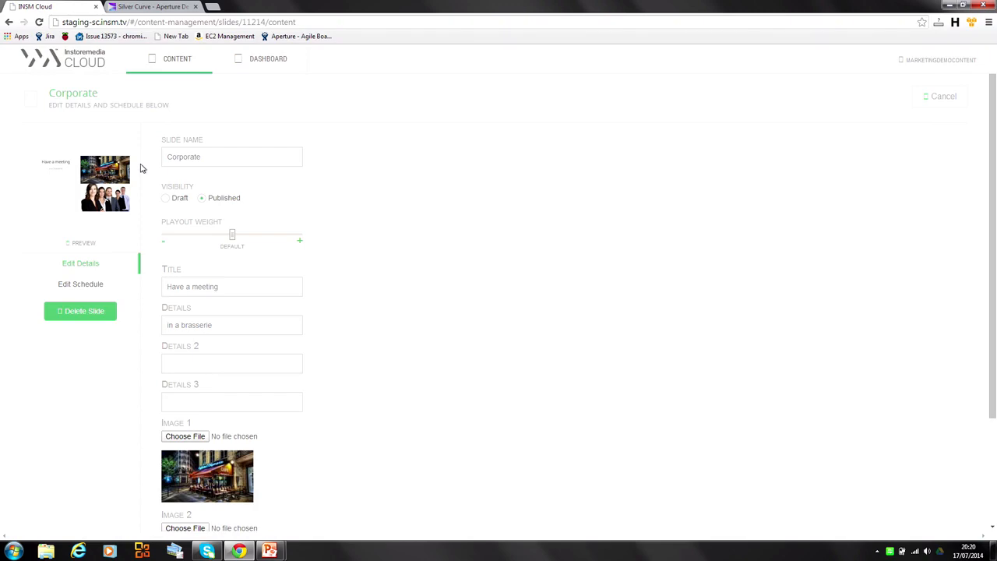
{"action": "left_click", "coordinate": [106, 194]}
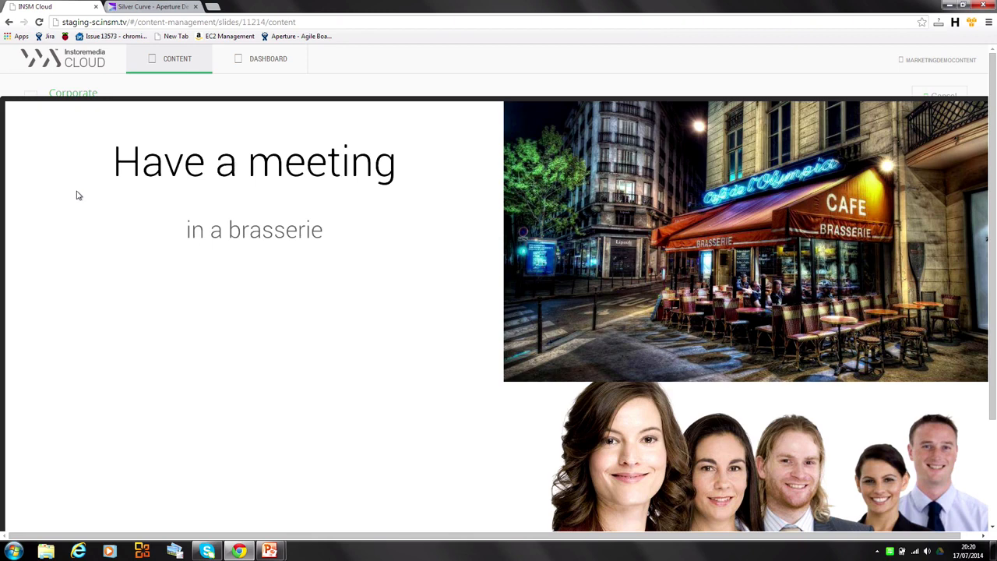
{"action": "left_click", "coordinate": [198, 90]}
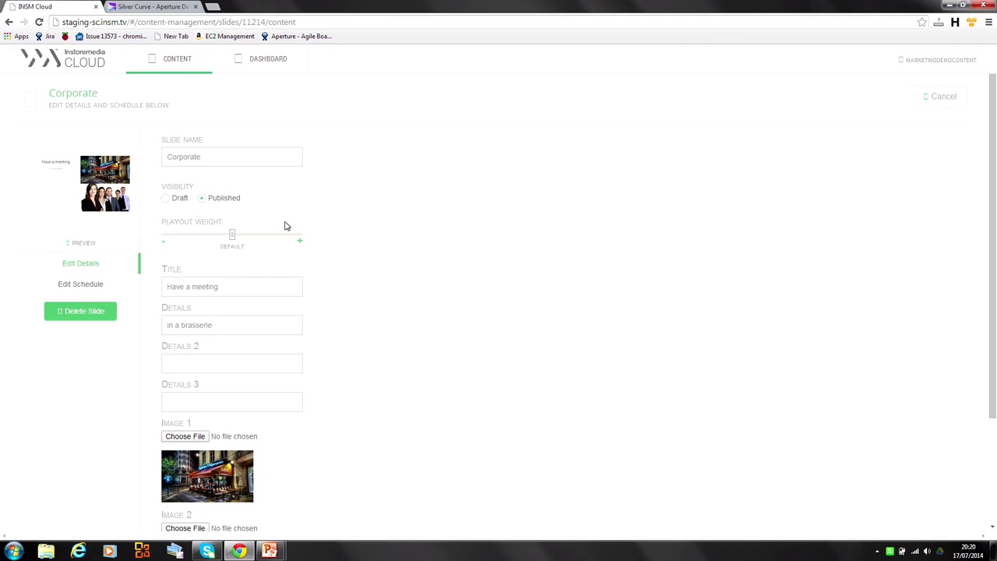
{"action": "left_click", "coordinate": [216, 161]}
{"action": "left_click_drag", "start_coordinate": [216, 161], "coordinate": [68, 150]}
{"action": "left_click", "coordinate": [224, 290]}
{"action": "left_click_drag", "start_coordinate": [222, 324], "coordinate": [181, 325]}
{"action": "type", "text": "cafe"}
Step: Leave Image 1 unchanged after cancelling the file picker, then go to the slide's schedule settings
{"action": "left_click", "coordinate": [216, 362]}
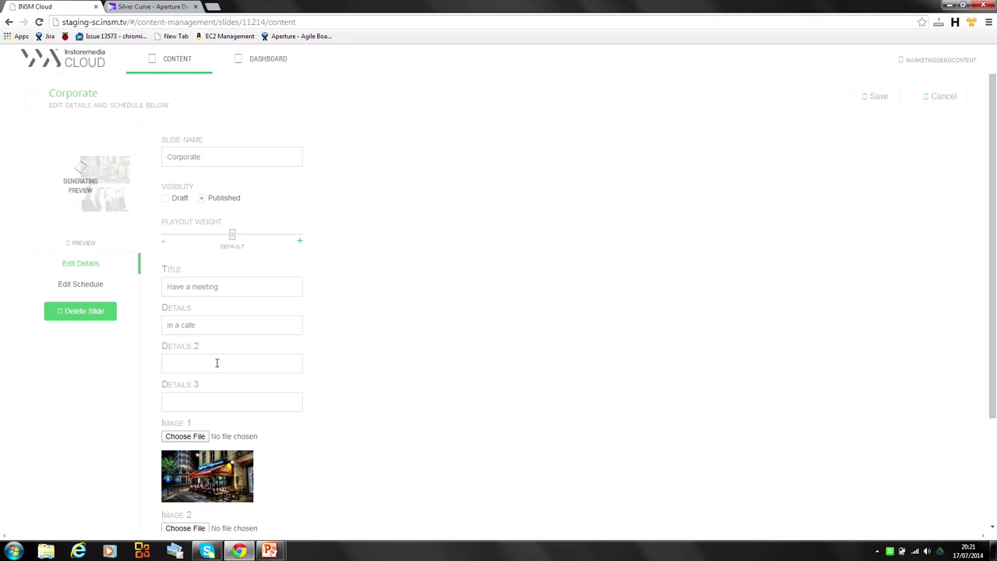
{"action": "left_click", "coordinate": [180, 438]}
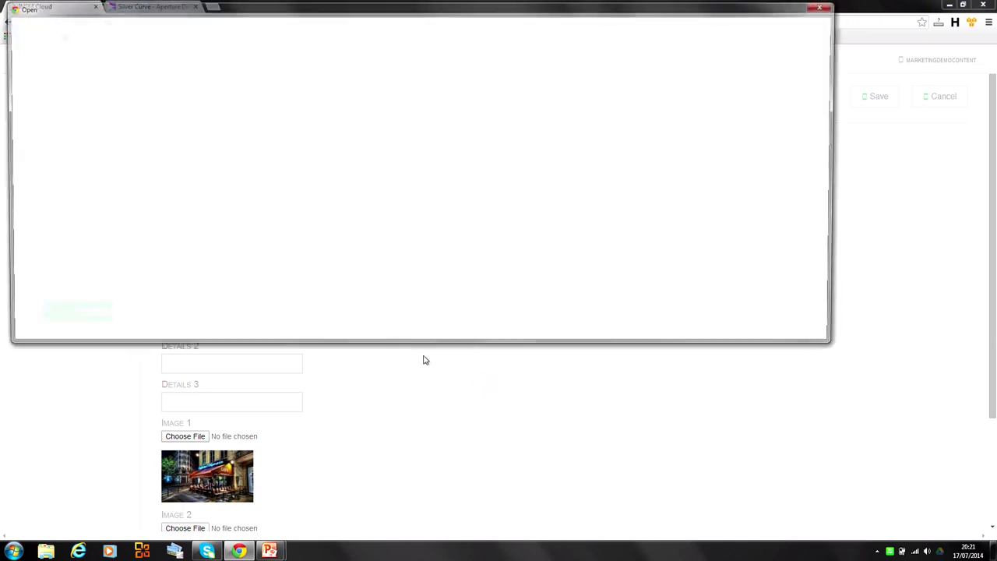
{"action": "left_click", "coordinate": [826, 7]}
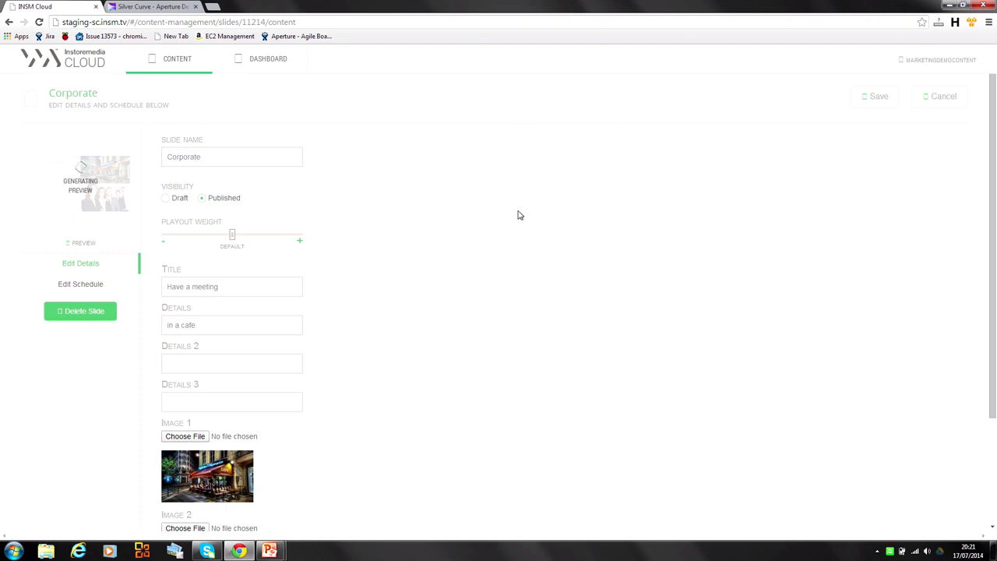
{"action": "left_click", "coordinate": [78, 292]}
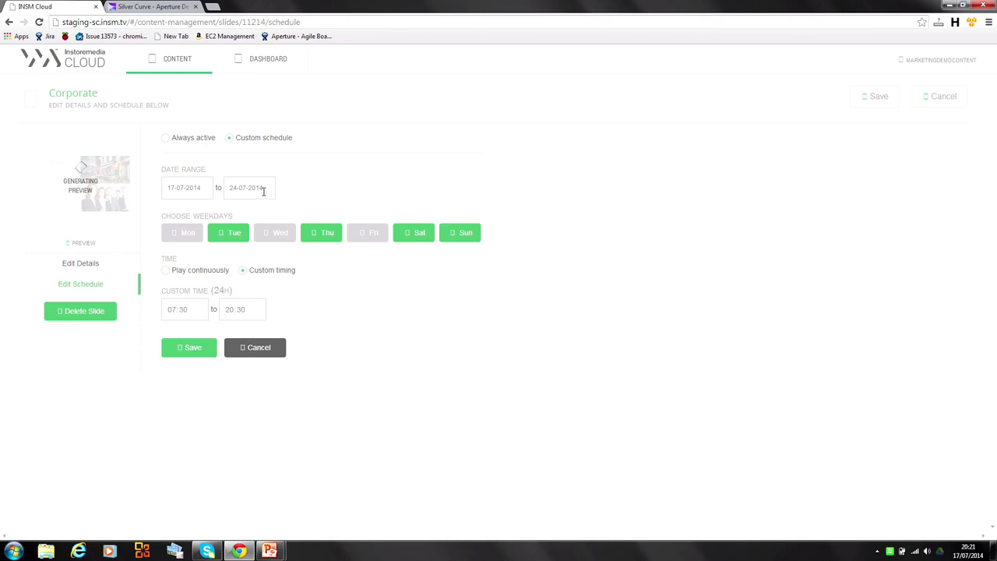
Step: Set the custom schedule weekdays to Mon, Thu, Sat and Sun by adding Monday and dropping Tuesday
{"action": "left_click", "coordinate": [281, 242]}
{"action": "left_click", "coordinate": [183, 233]}
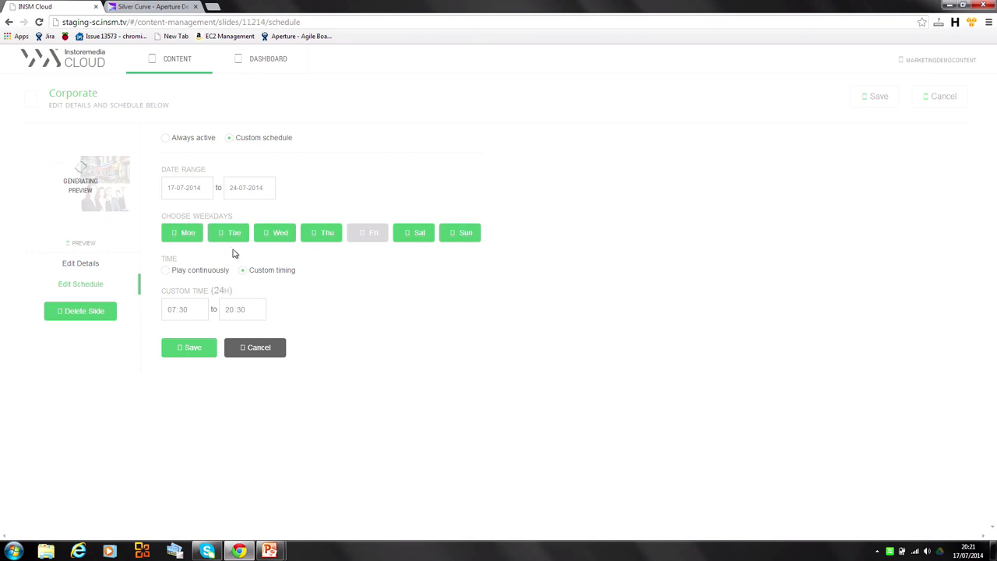
{"action": "left_click", "coordinate": [231, 234]}
{"action": "left_click", "coordinate": [274, 235]}
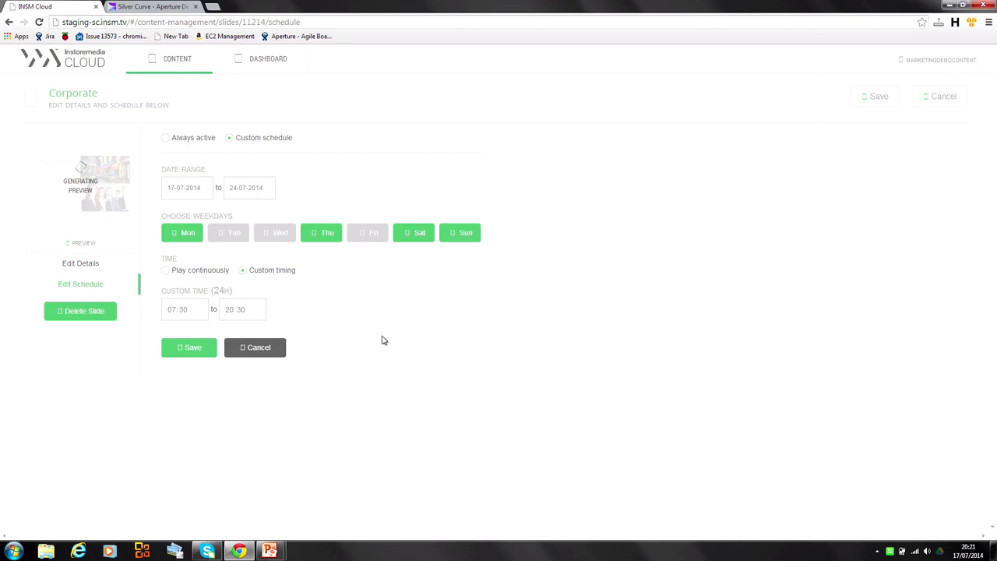
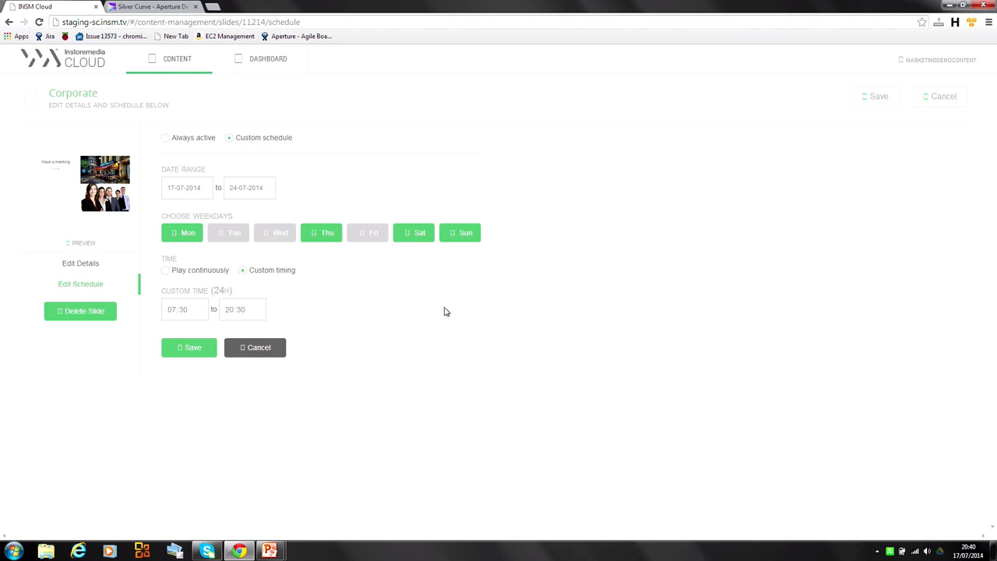
Step: Zoom the Corporate slide schedule page to 150% and show DevTools docked below it
{"action": "key", "text": "ctrl+plus"}
{"action": "key", "text": "ctrl+plus"}
{"action": "key", "text": "ctrl+plus"}
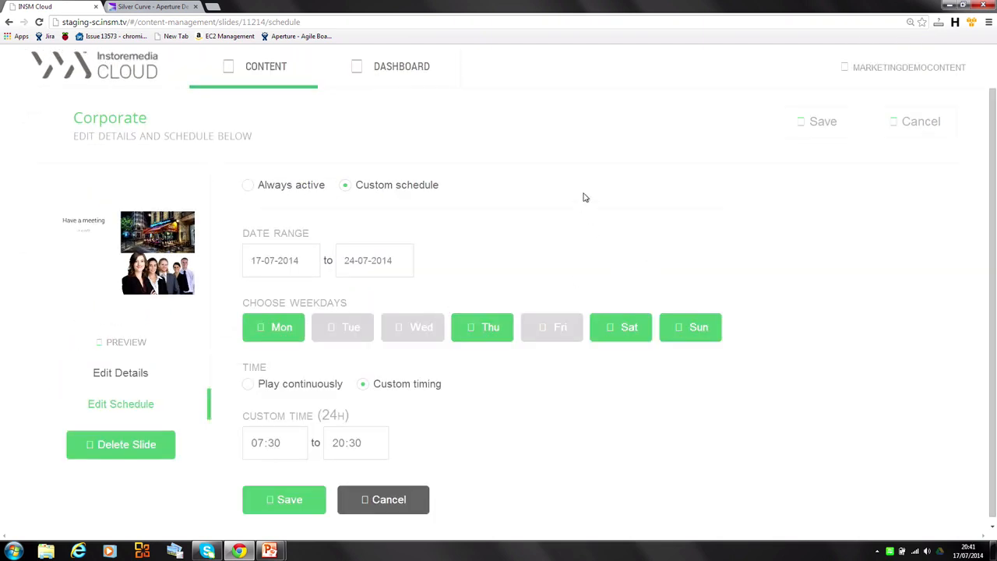
{"action": "key", "text": "F12"}
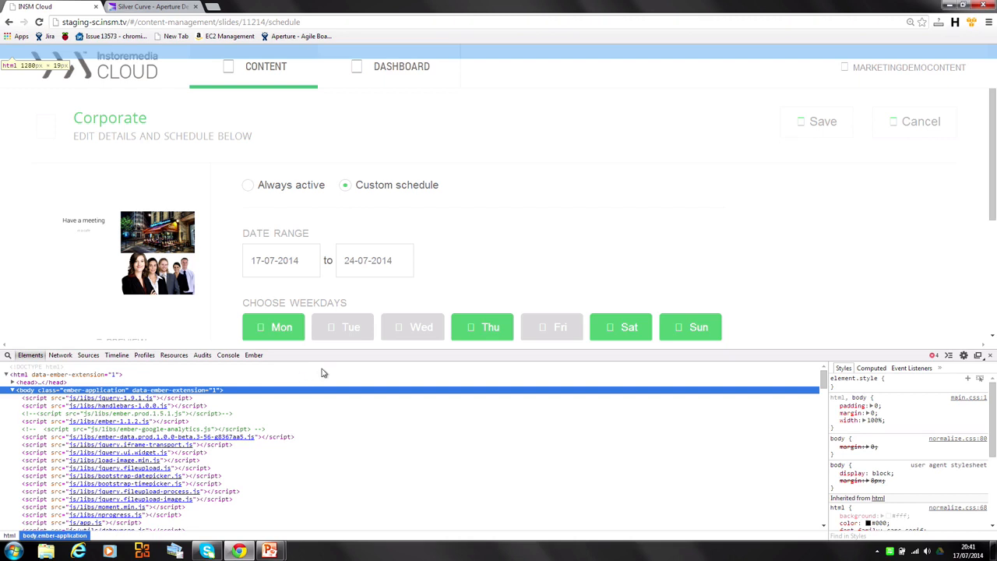
Step: Switch DevTools to the Sources panel with its text enlarged
{"action": "key", "text": "ctrl+minus"}
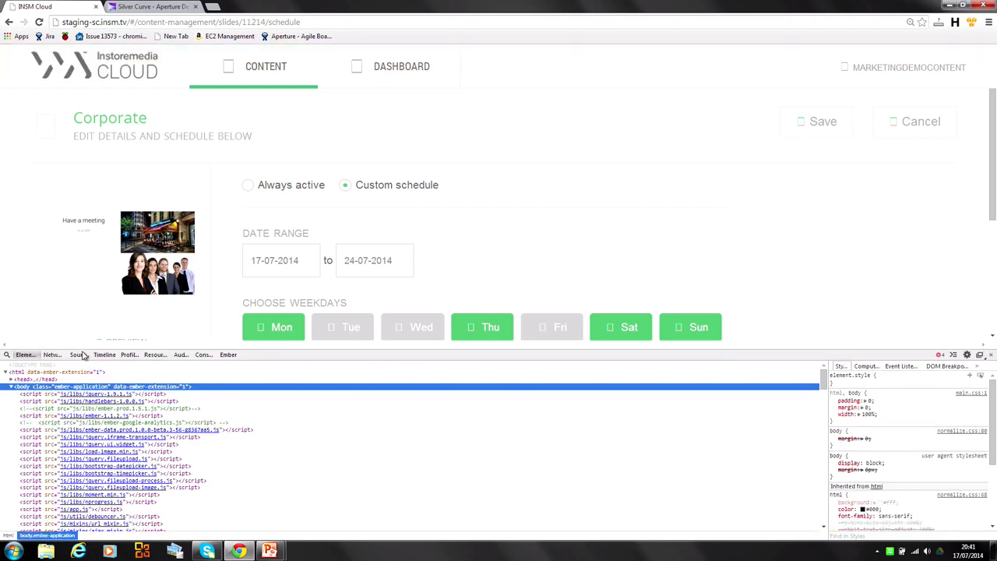
{"action": "left_click", "coordinate": [81, 355]}
{"action": "key", "text": "ctrl+plus"}
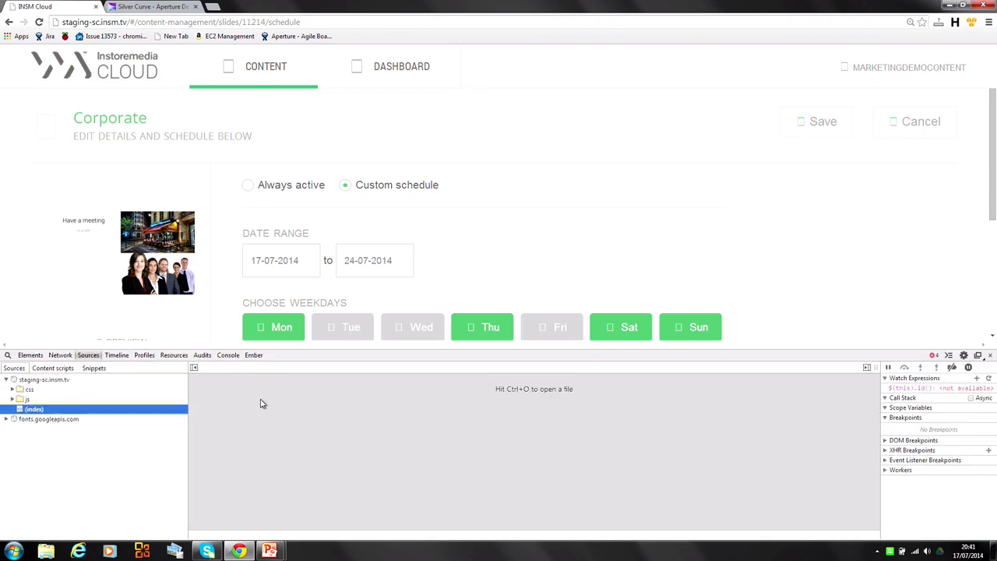
{"action": "left_click", "coordinate": [264, 404]}
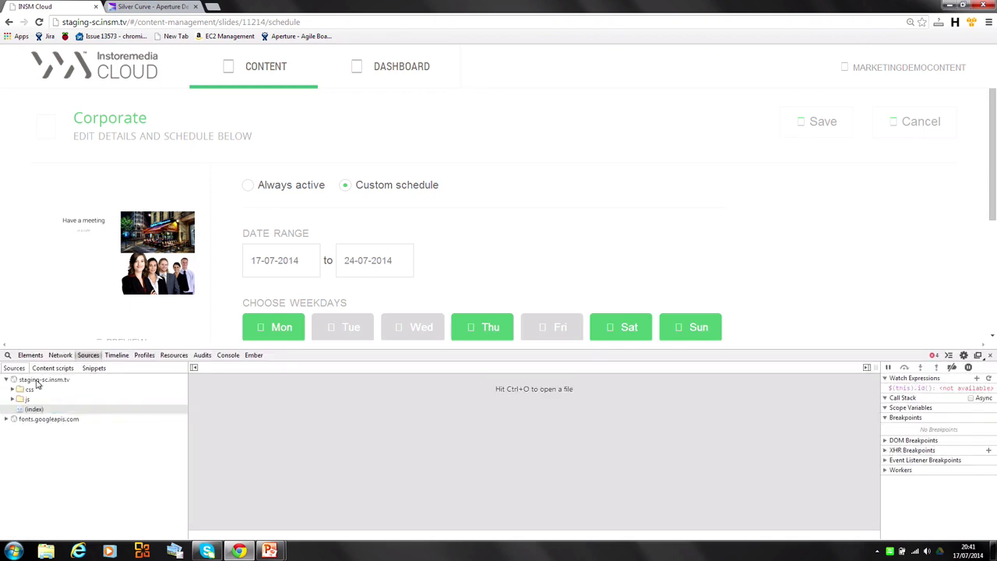
Step: Load js/adapters/slide_adapter.js in the editor at a larger text size
{"action": "left_click", "coordinate": [13, 399]}
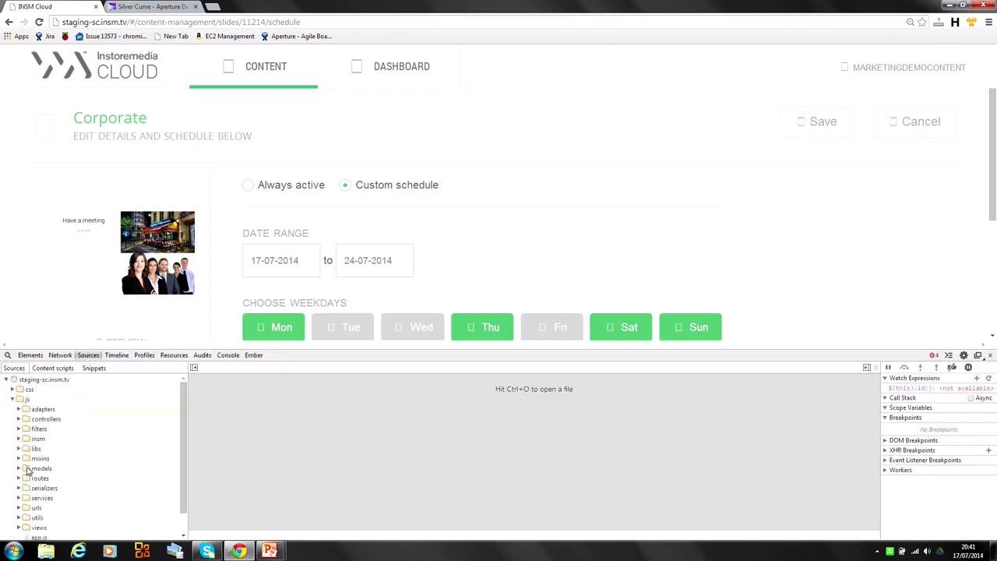
{"action": "left_click", "coordinate": [20, 409]}
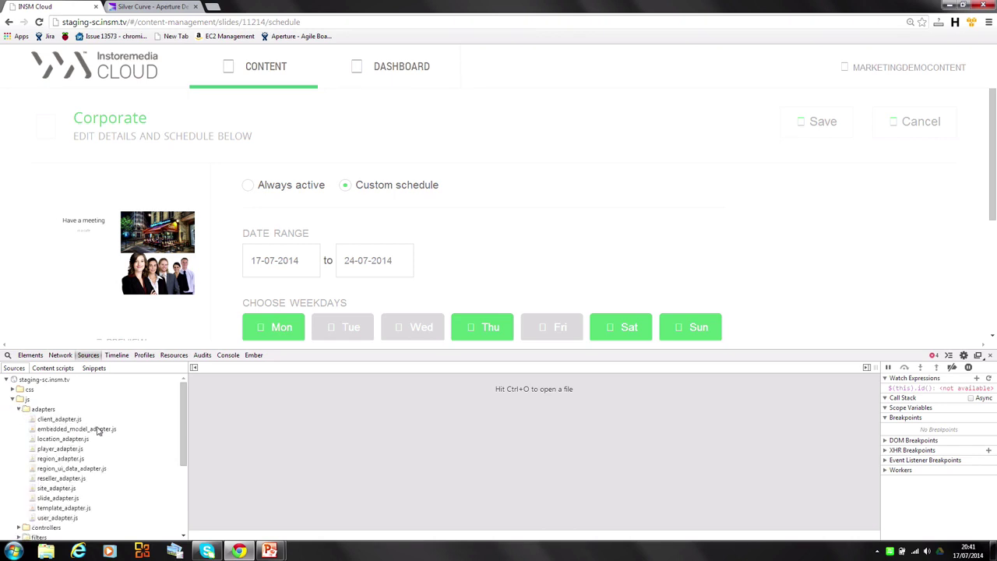
{"action": "left_click", "coordinate": [69, 498]}
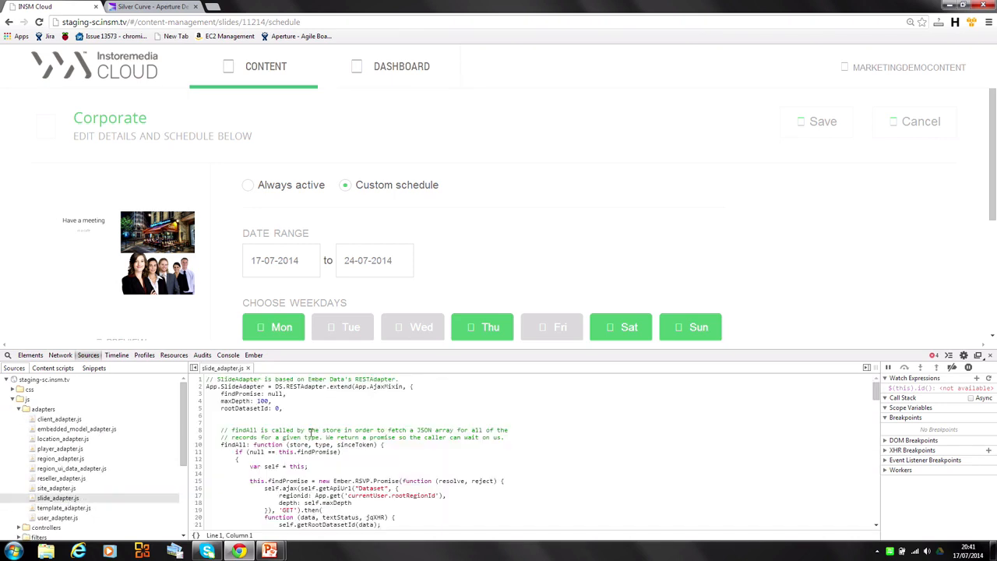
{"action": "key", "text": "ctrl+plus"}
{"action": "key", "text": "ctrl+plus"}
{"action": "key", "text": "ctrl+plus"}
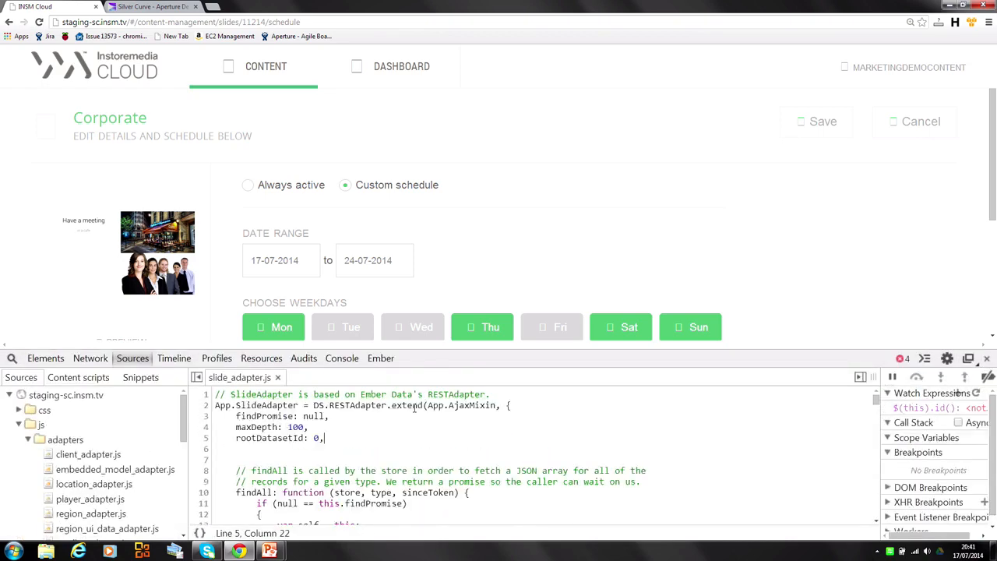
{"action": "key", "text": "ctrl+plus"}
{"action": "key", "text": "ctrl+plus"}
Step: Enlarge the DevTools panel upward so it fills most of the window
{"action": "left_click_drag", "start_coordinate": [715, 356], "coordinate": [683, 43]}
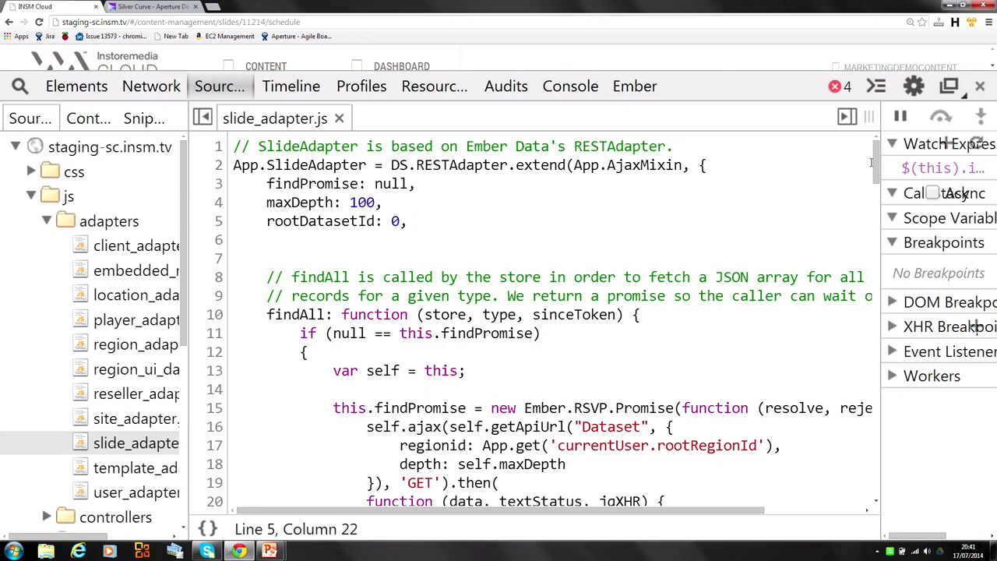
{"action": "left_click_drag", "start_coordinate": [878, 164], "coordinate": [876, 249]}
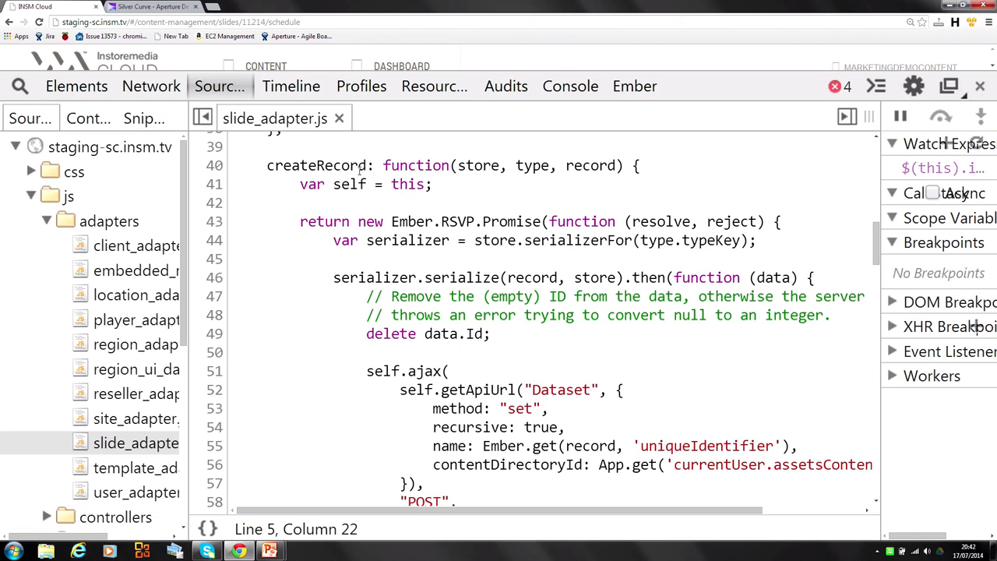
{"action": "double_click", "coordinate": [362, 167]}
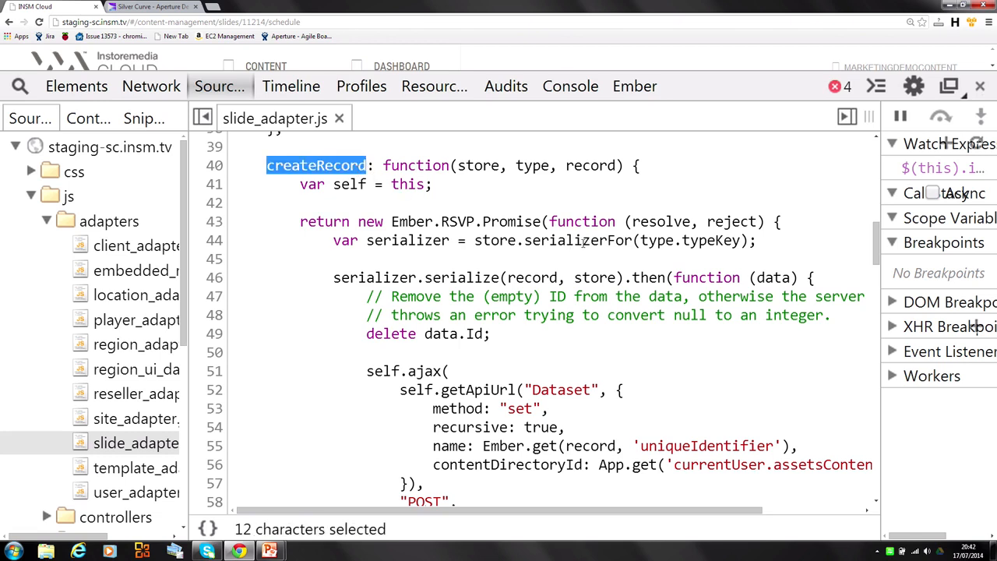
{"action": "left_click", "coordinate": [763, 243]}
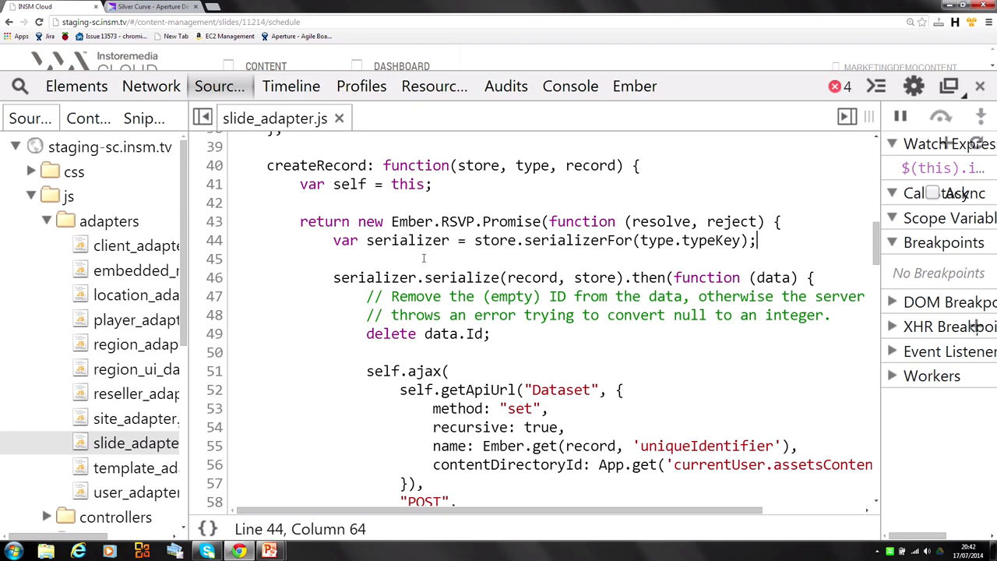
{"action": "left_click", "coordinate": [465, 279]}
{"action": "double_click", "coordinate": [466, 279]}
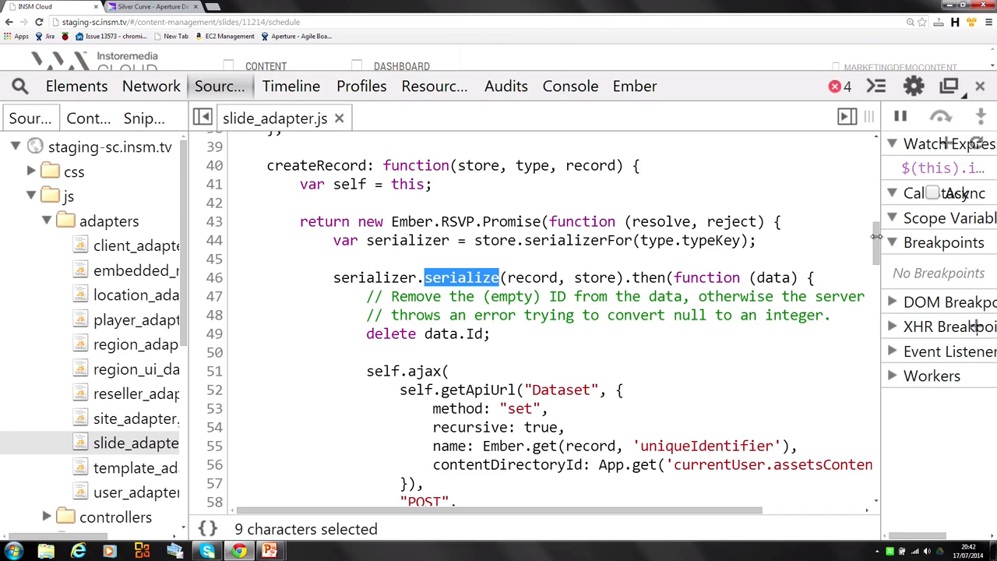
{"action": "left_click_drag", "start_coordinate": [877, 236], "coordinate": [876, 261]}
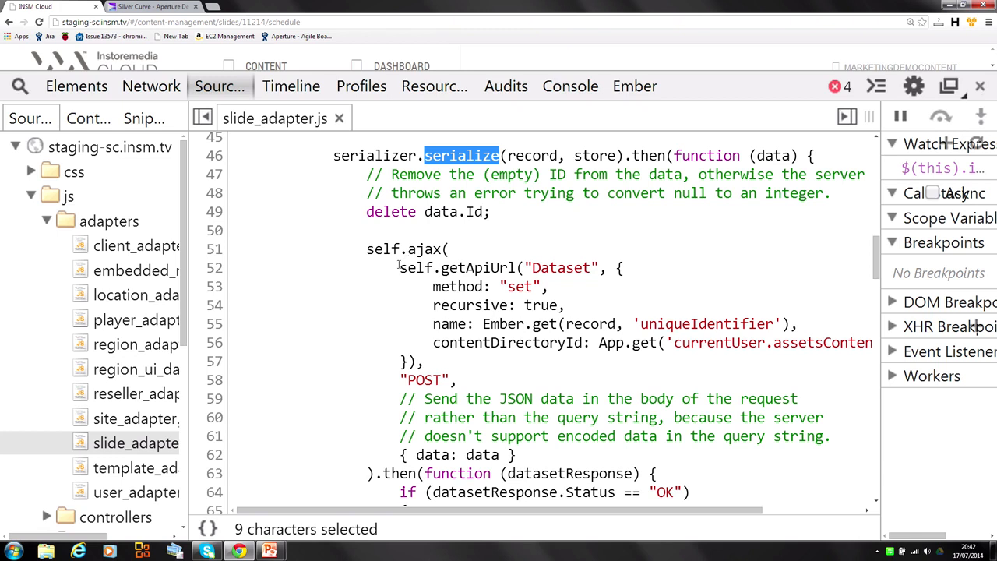
{"action": "left_click_drag", "start_coordinate": [400, 267], "coordinate": [525, 356]}
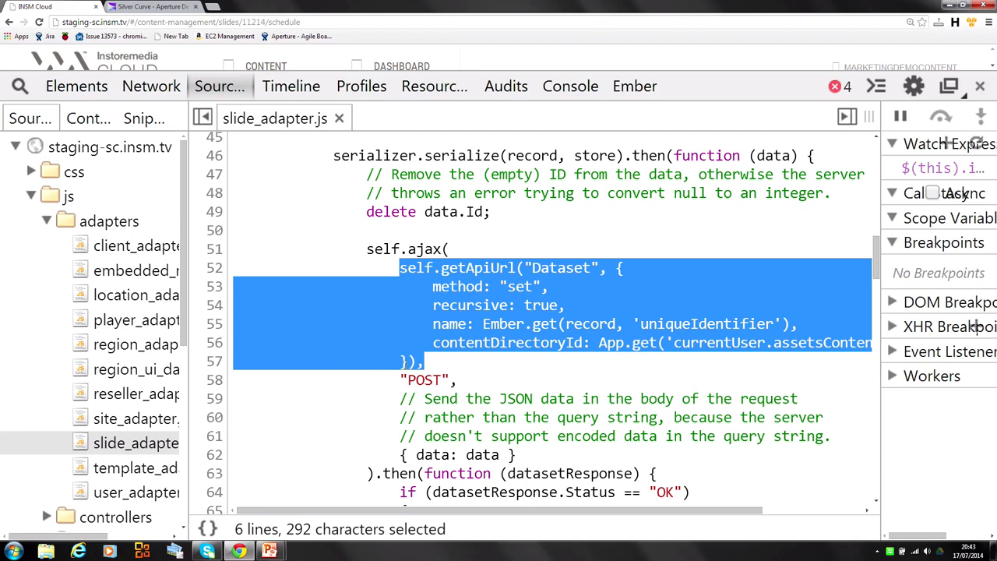
{"action": "left_click", "coordinate": [408, 361]}
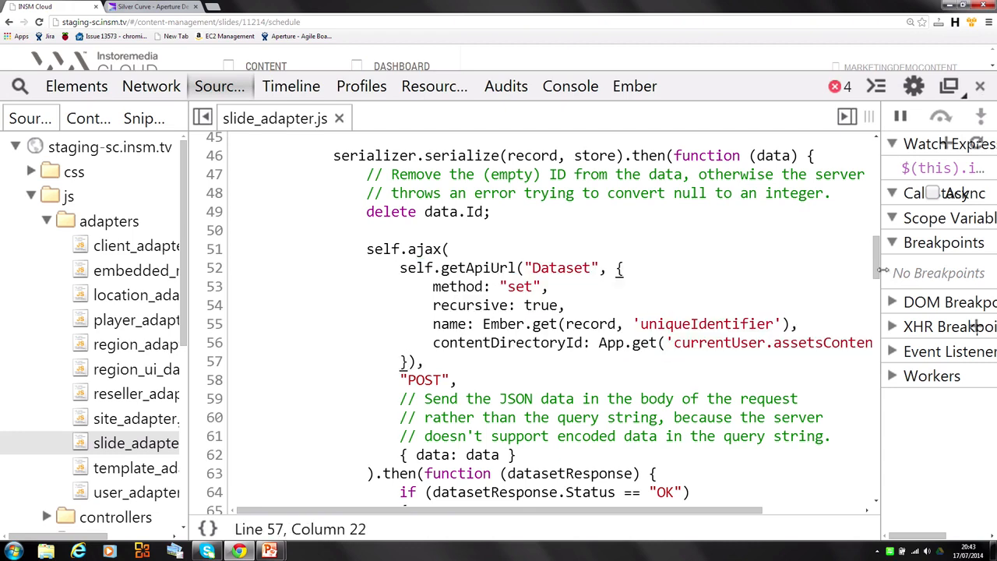
{"action": "left_click_drag", "start_coordinate": [877, 269], "coordinate": [877, 307]}
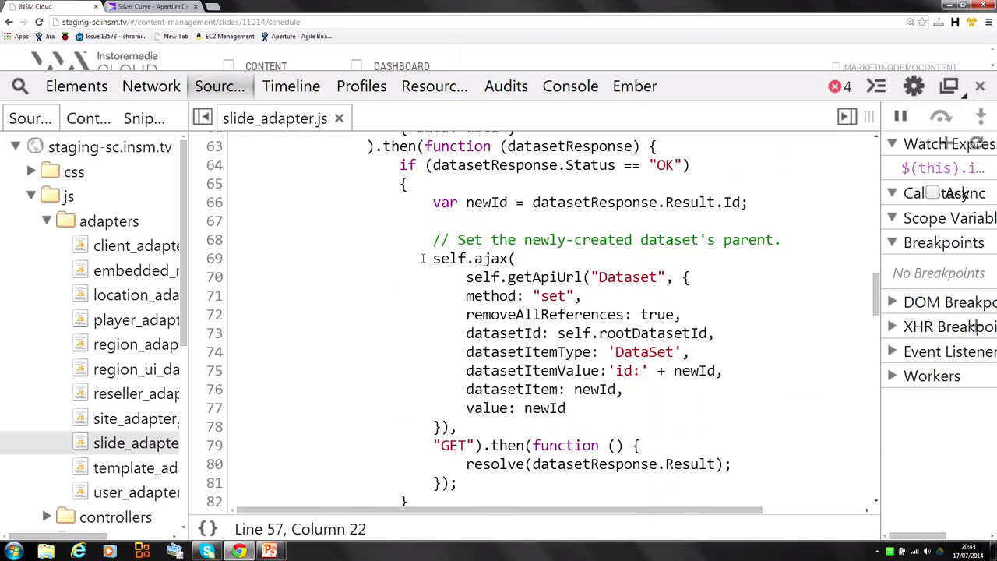
Step: Highlight the dataset-parent ajax request on lines 69–78, then clear the selection
{"action": "left_click_drag", "start_coordinate": [434, 258], "coordinate": [514, 435]}
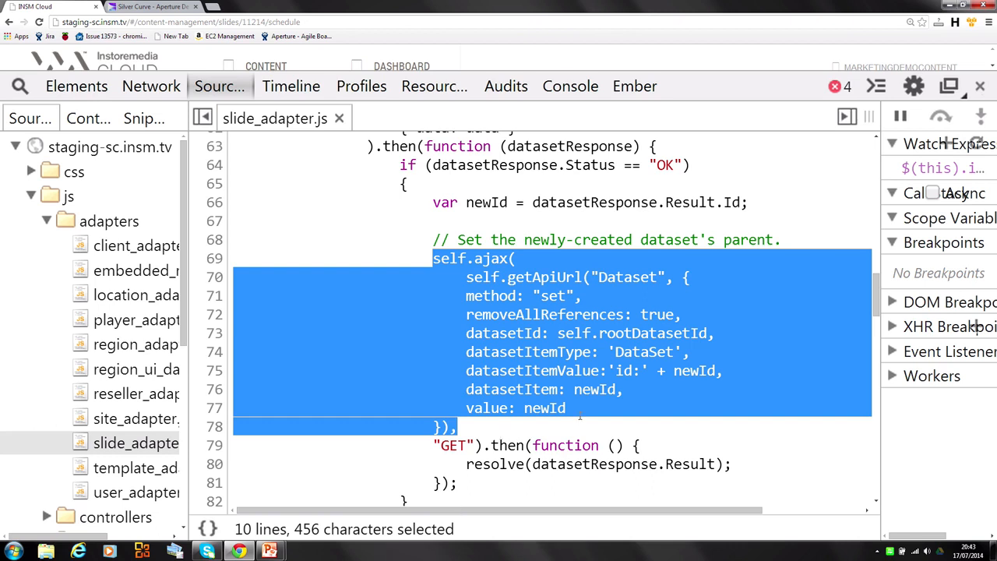
{"action": "left_click", "coordinate": [580, 410]}
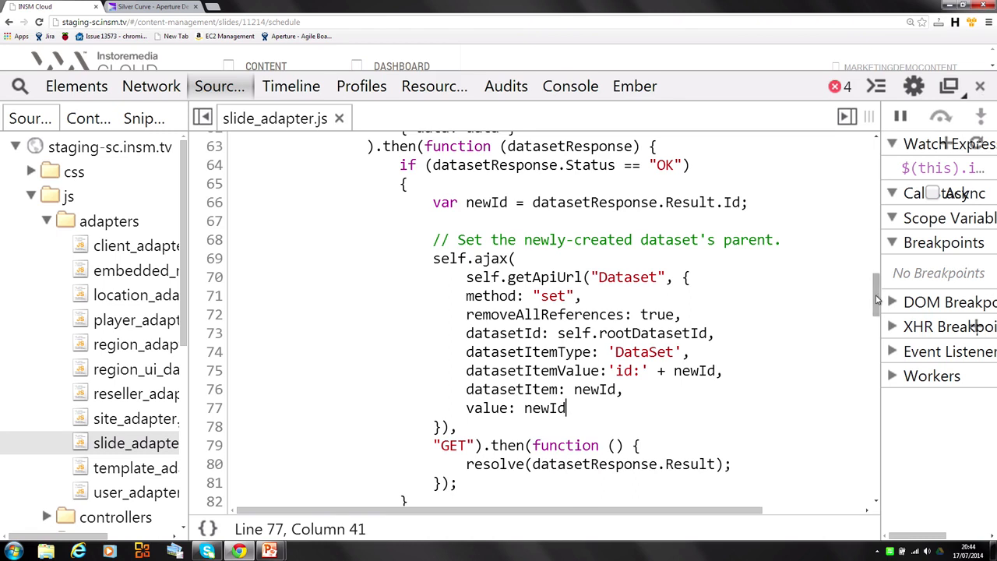
{"action": "left_click_drag", "start_coordinate": [878, 300], "coordinate": [876, 292]}
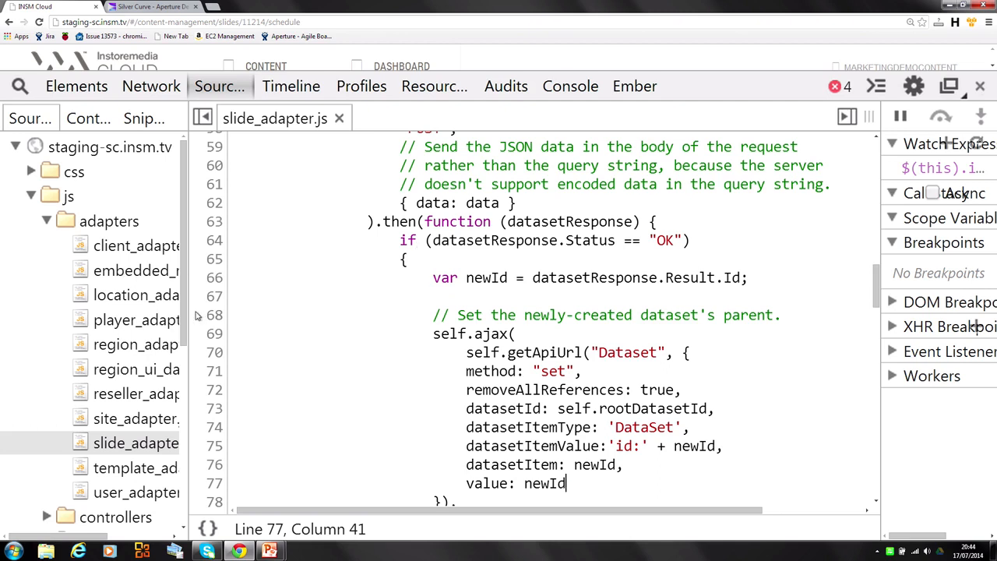
Step: Widen the file tree so adapter names show fully and collapse the adapters folder
{"action": "left_click_drag", "start_coordinate": [188, 311], "coordinate": [223, 315]}
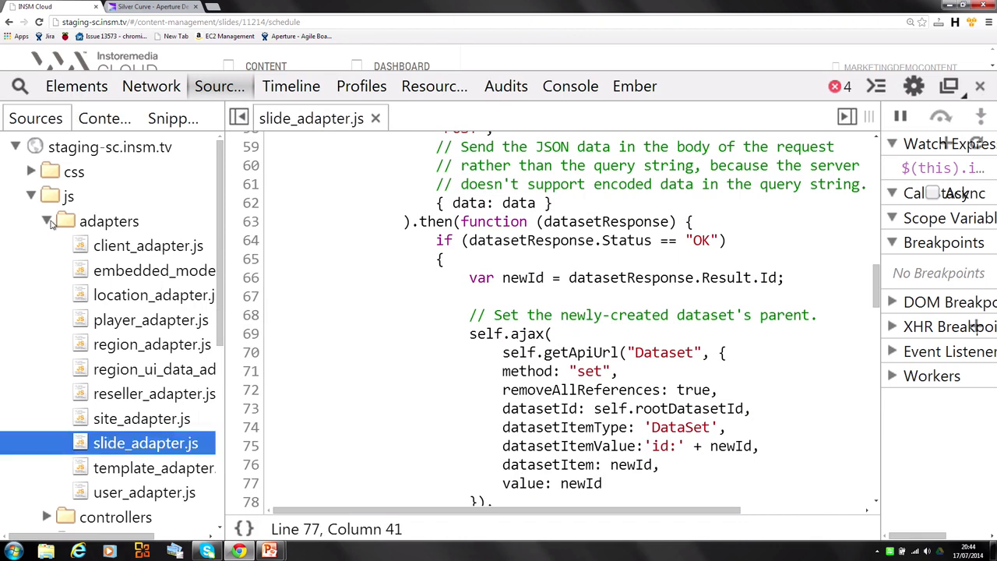
{"action": "left_click", "coordinate": [47, 221]}
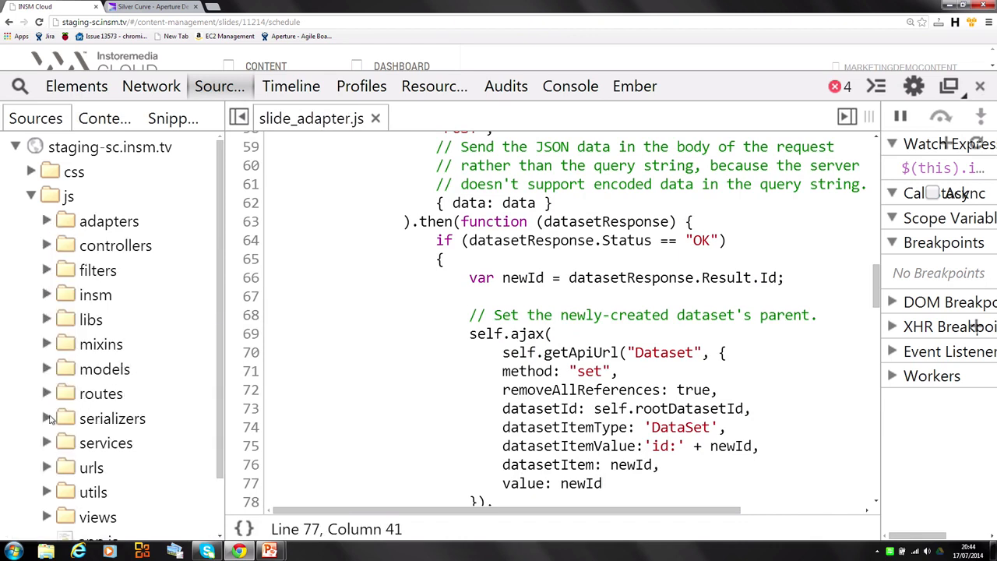
Step: Expand the serializers folder and load embedded_rest_serializer.js in a new editor tab
{"action": "left_click", "coordinate": [47, 418]}
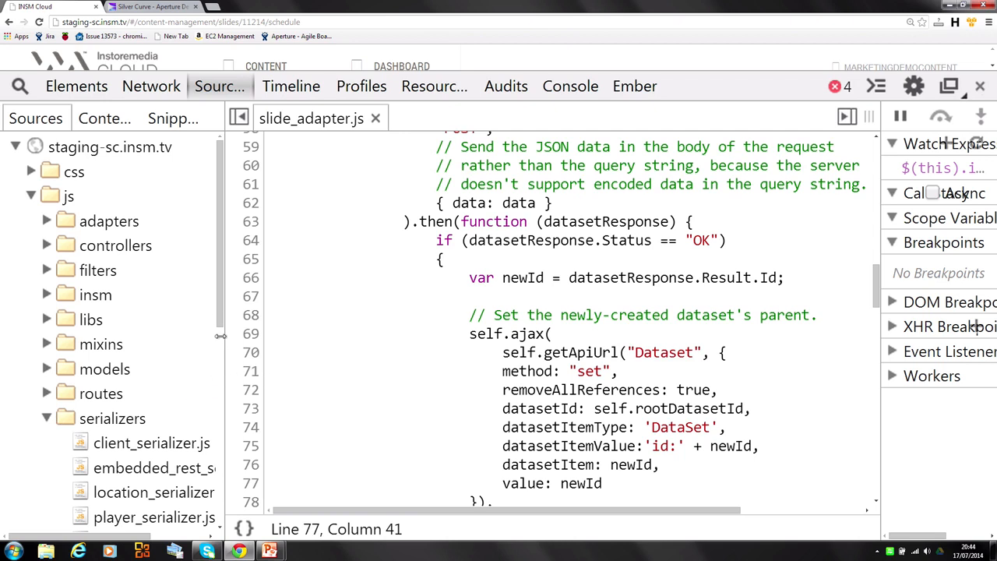
{"action": "scroll", "coordinate": [219, 351], "scroll_direction": "down", "scroll_amount": 3}
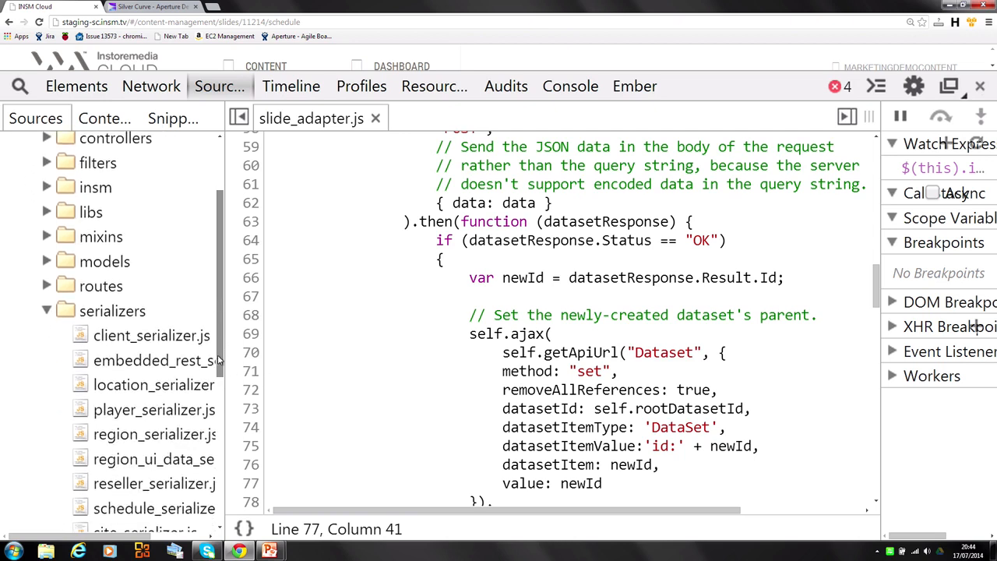
{"action": "left_click", "coordinate": [173, 345]}
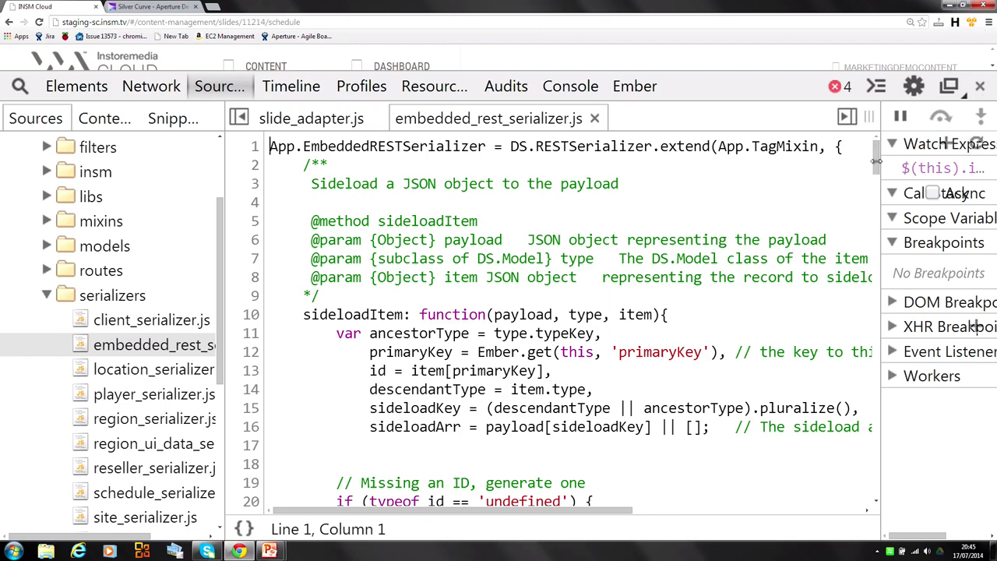
{"action": "left_click_drag", "start_coordinate": [875, 162], "coordinate": [873, 162]}
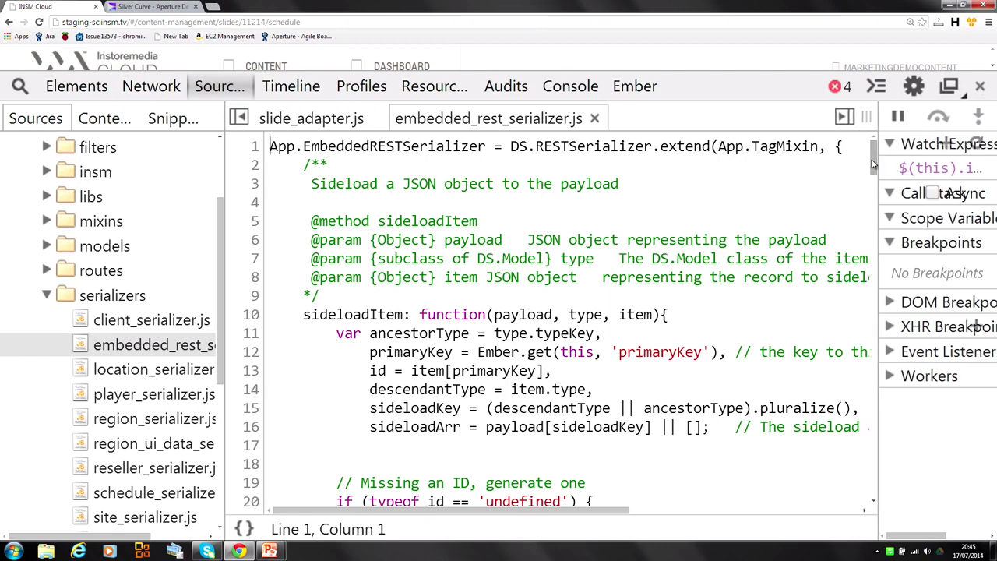
{"action": "scroll", "coordinate": [873, 187], "scroll_direction": "down", "scroll_amount": 2}
{"action": "scroll", "coordinate": [873, 187], "scroll_direction": "down", "scroll_amount": 6}
{"action": "scroll", "coordinate": [874, 218], "scroll_direction": "down", "scroll_amount": 4}
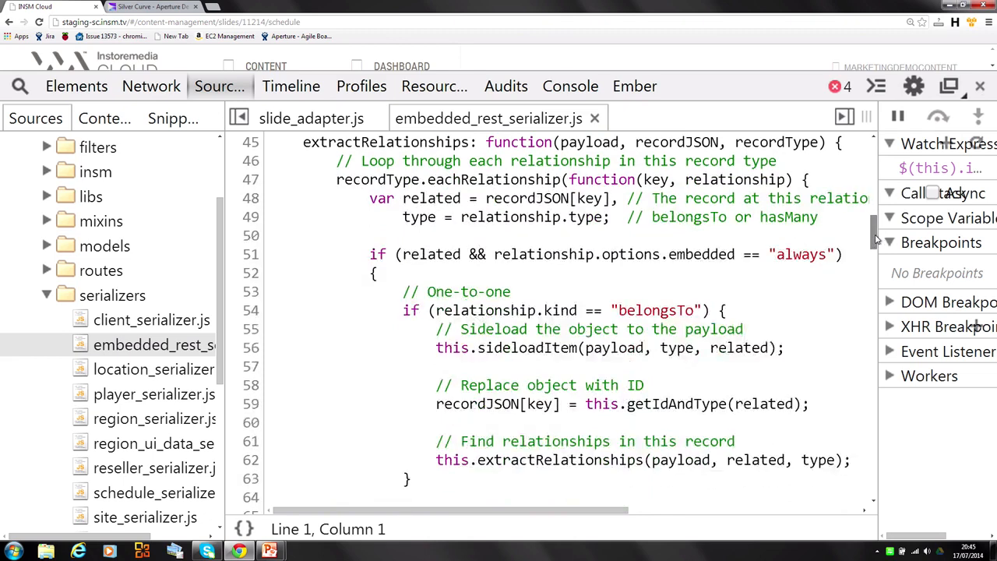
{"action": "left_click_drag", "start_coordinate": [875, 236], "coordinate": [876, 232]}
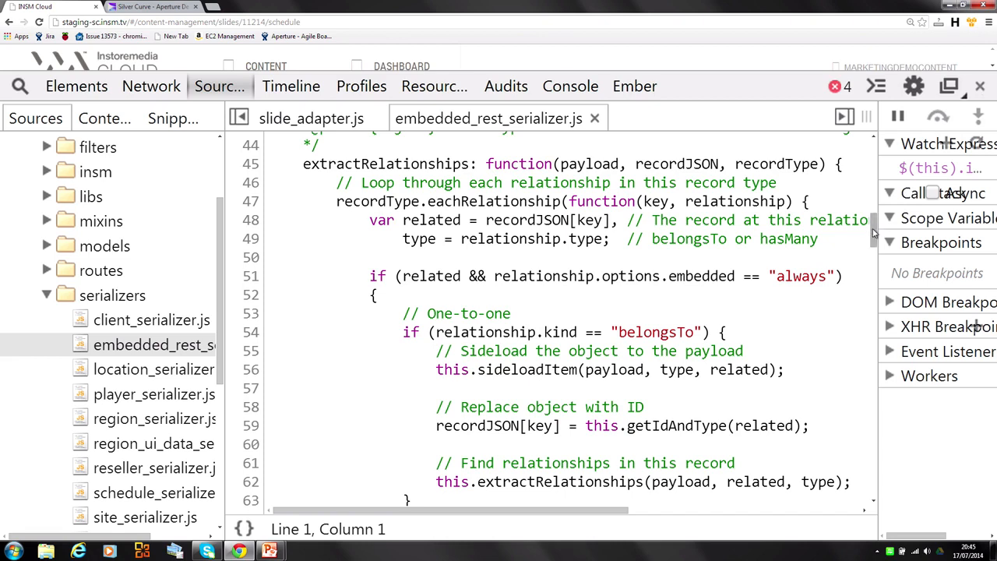
Step: Highlight the word 'options' on line 51 of extractRelationships, then clear it
{"action": "left_click_drag", "start_coordinate": [602, 276], "coordinate": [661, 278]}
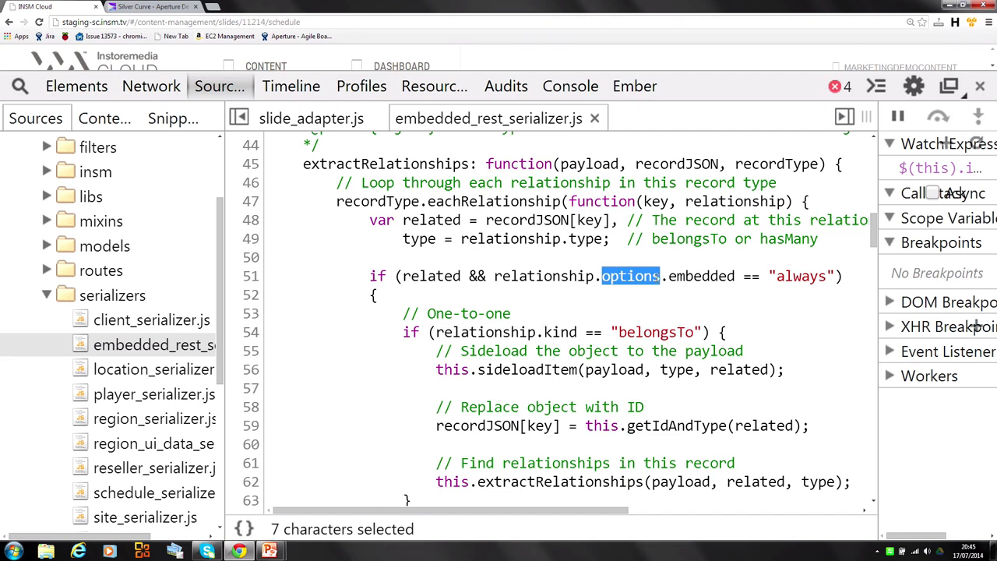
{"action": "left_click", "coordinate": [660, 276]}
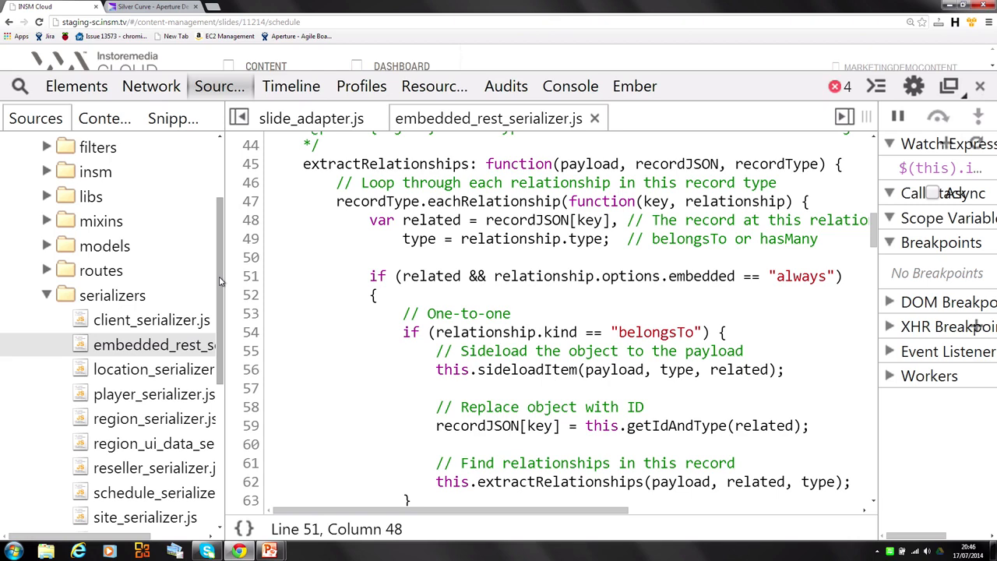
{"action": "left_click_drag", "start_coordinate": [220, 282], "coordinate": [220, 347]}
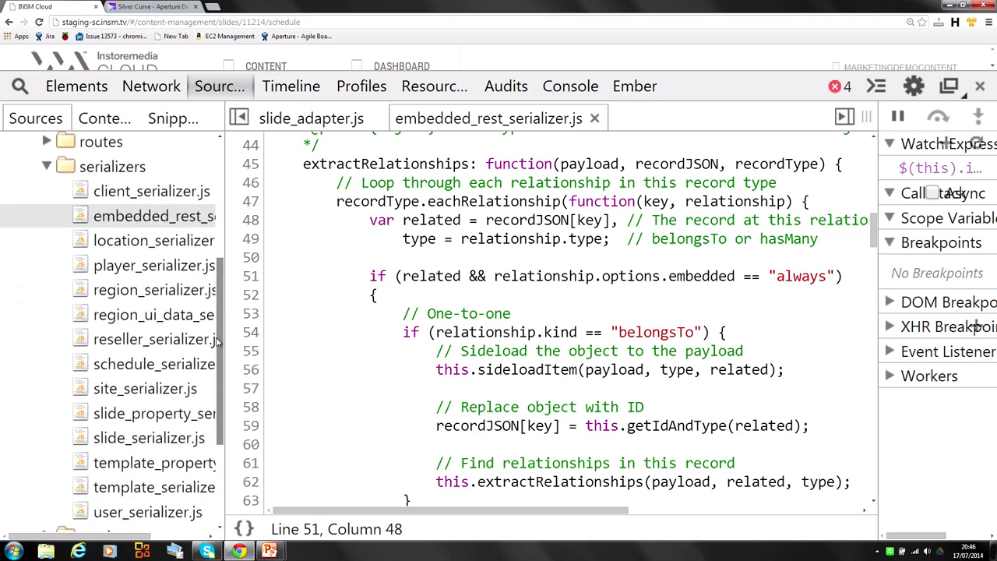
Step: Load slide_property_serializer.js and highlight the templateProperty type-and-id object near line 53
{"action": "left_click", "coordinate": [169, 419]}
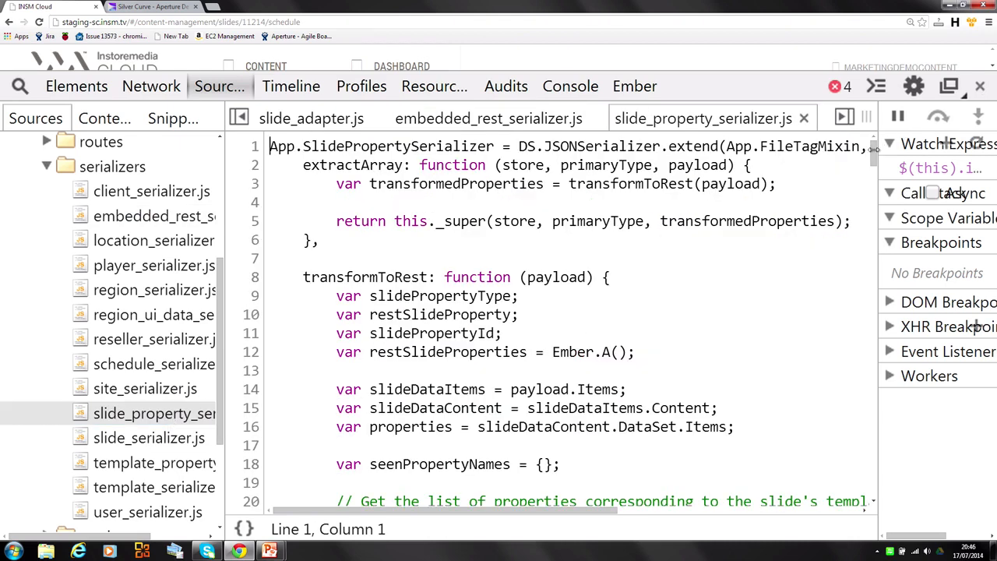
{"action": "left_click_drag", "start_coordinate": [874, 156], "coordinate": [873, 195]}
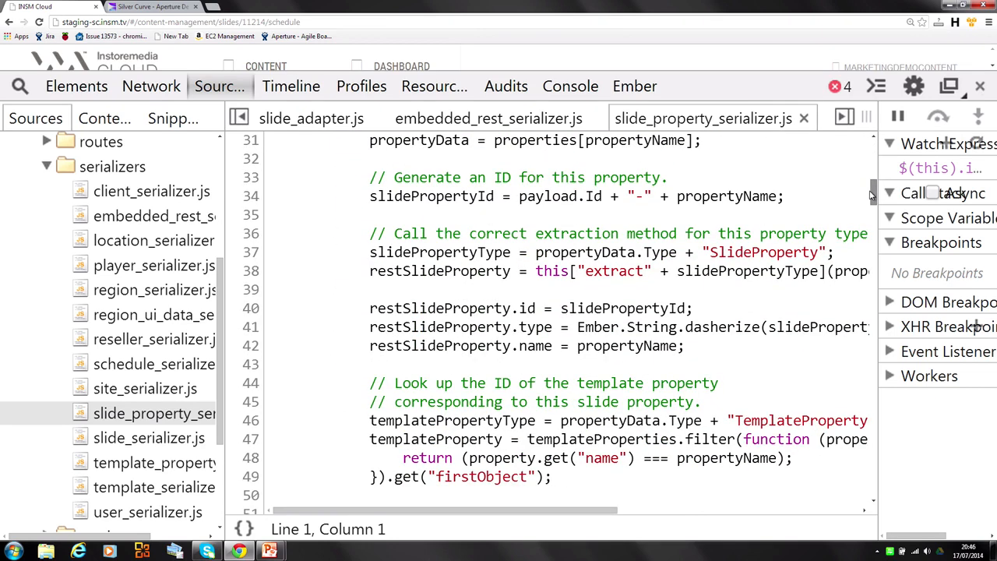
{"action": "left_click_drag", "start_coordinate": [871, 194], "coordinate": [869, 215]}
{"action": "scroll", "coordinate": [869, 215], "scroll_direction": "up", "scroll_amount": 1}
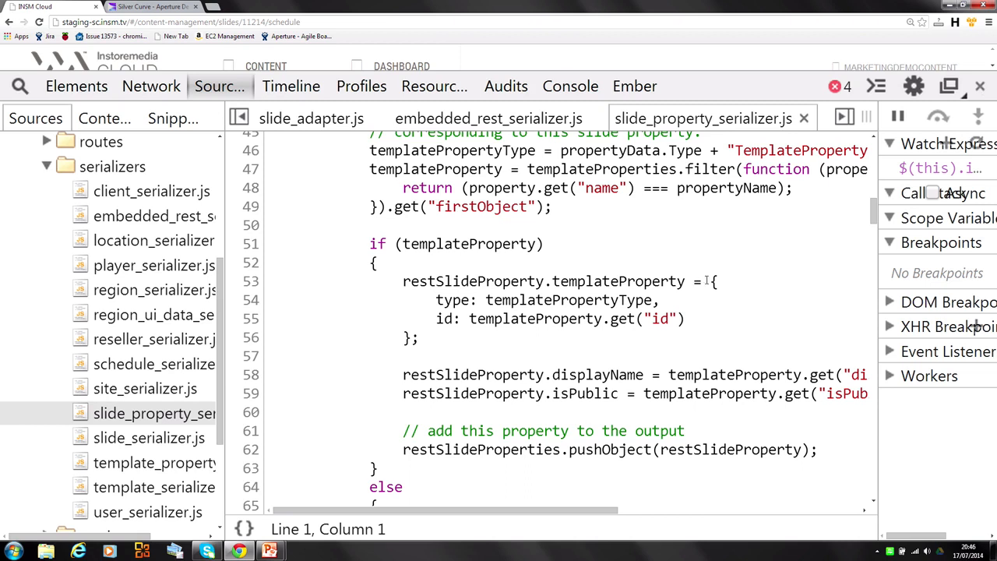
{"action": "mouse_move", "coordinate": [710, 281]}
{"action": "left_mouse_down"}
{"action": "mouse_move", "coordinate": [709, 299]}
{"action": "mouse_move", "coordinate": [411, 337]}
{"action": "left_mouse_up"}
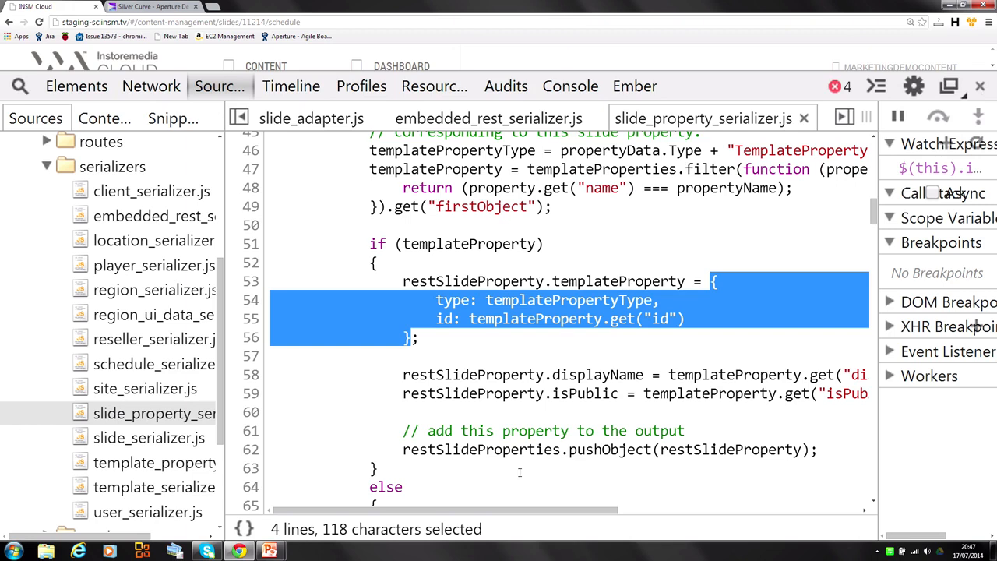
{"action": "left_click", "coordinate": [695, 326]}
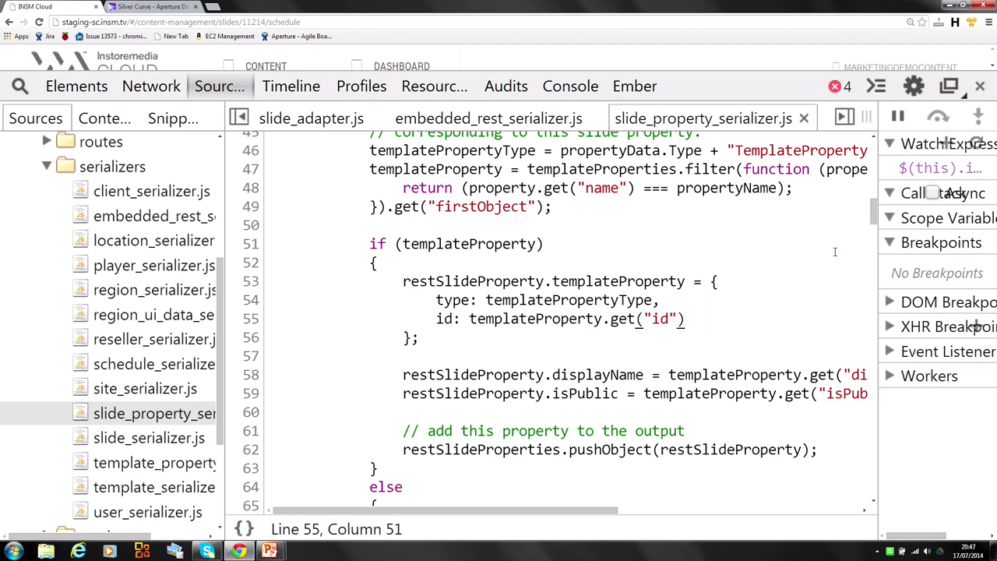